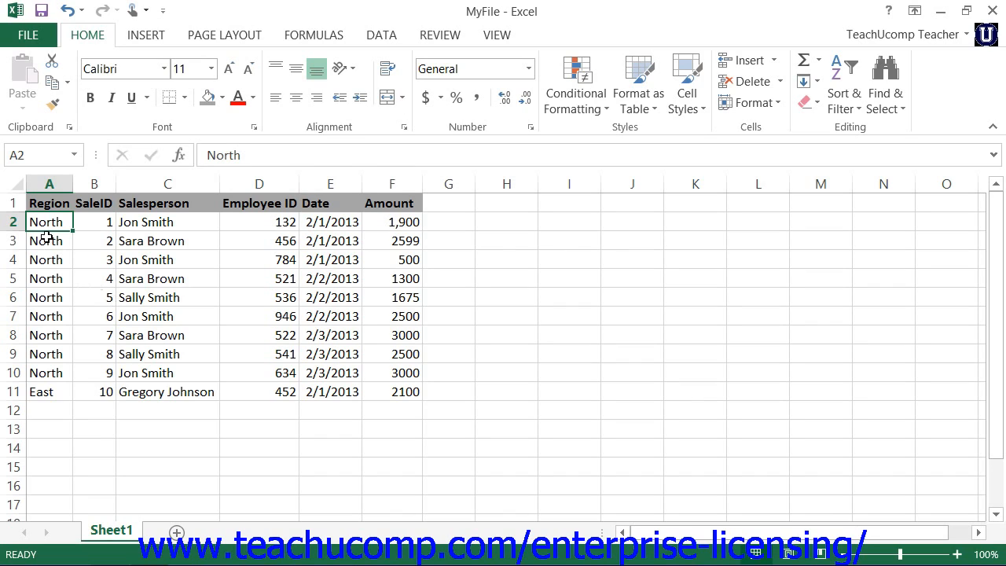
Examine the number categories and text alignment options in the Format Cells dialog for range A2:A11, leaving the formatting as it is
left_click_drag(49, 220, 50, 390)
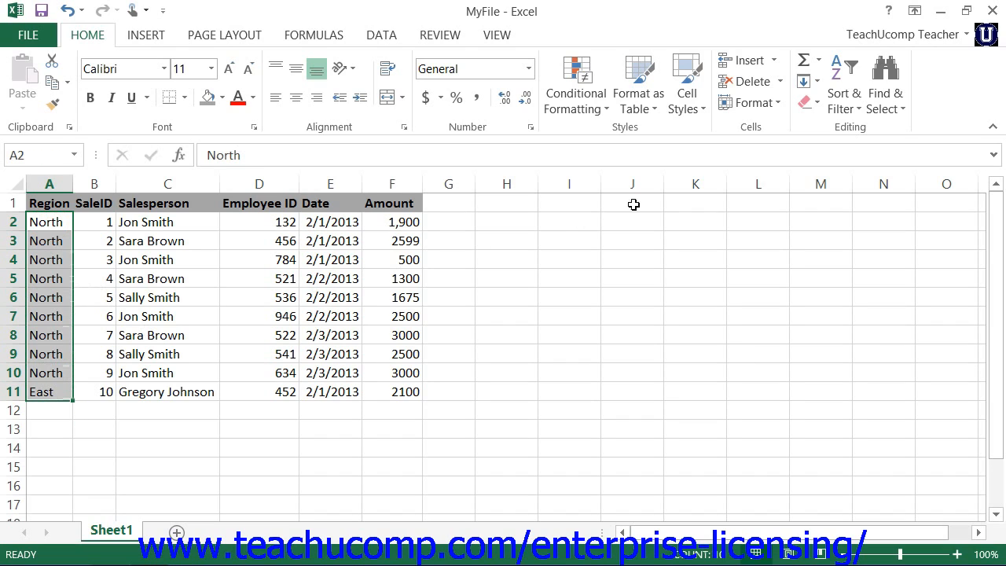
left_click(770, 106)
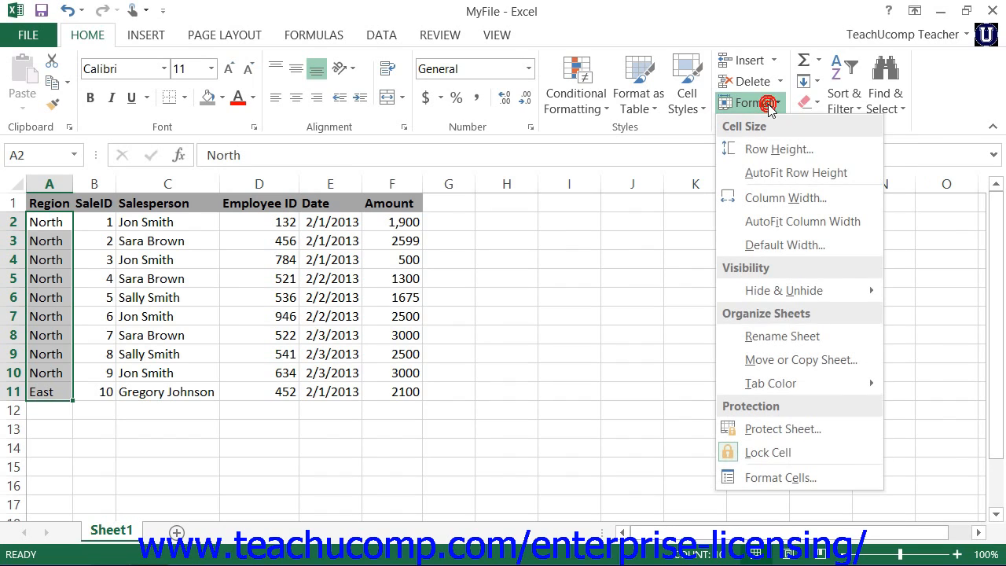
left_click(778, 479)
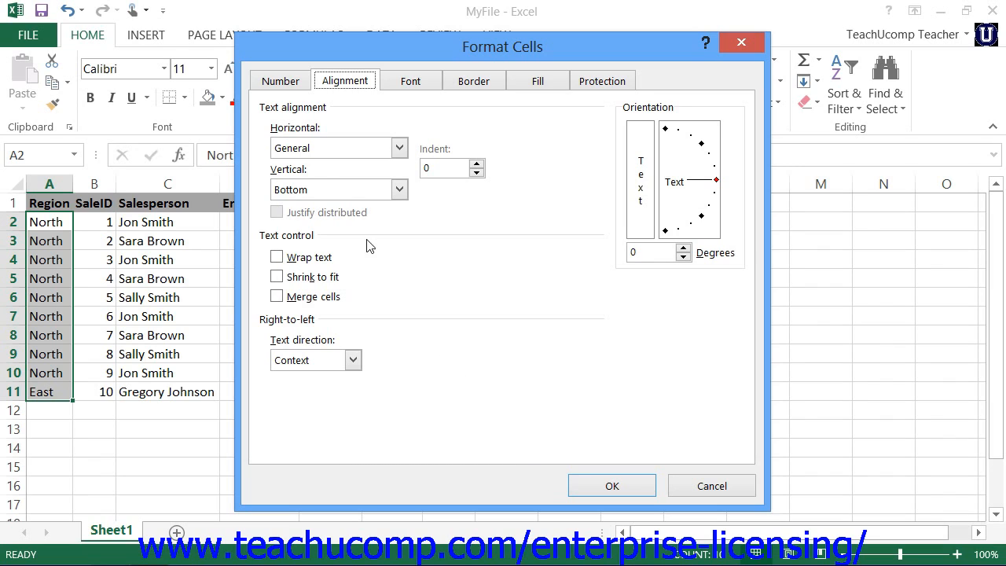
left_click(297, 85)
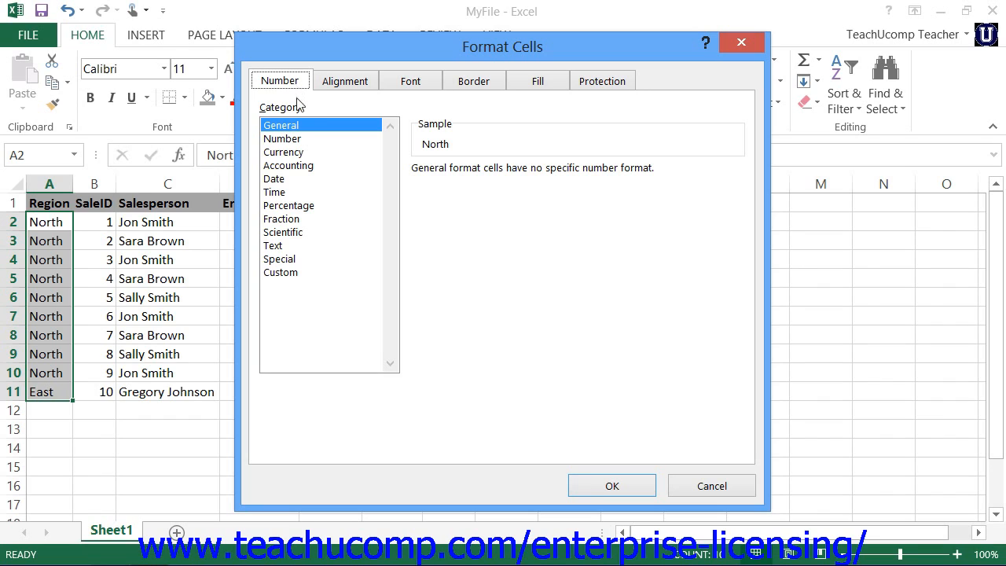
left_click(293, 141)
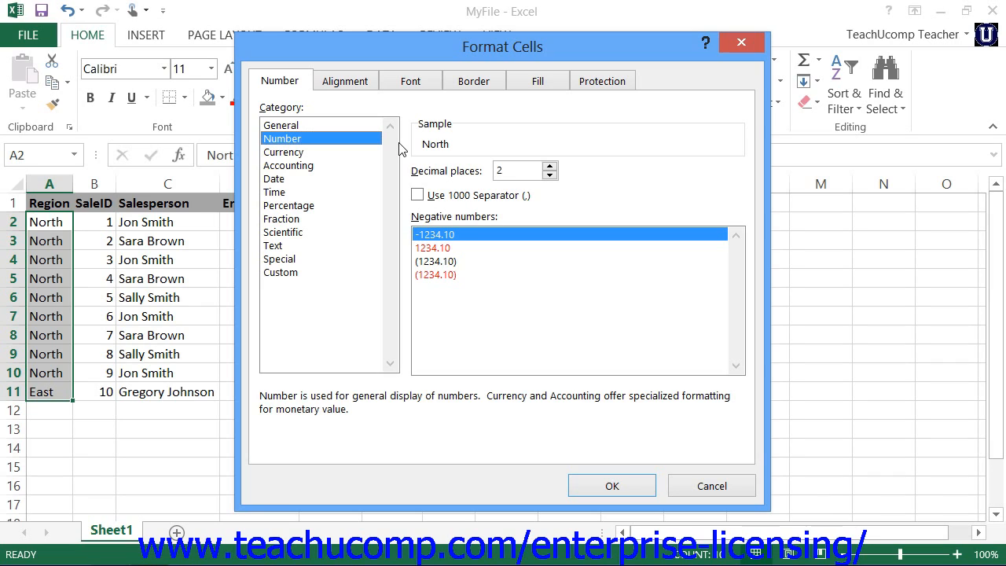
left_click(304, 125)
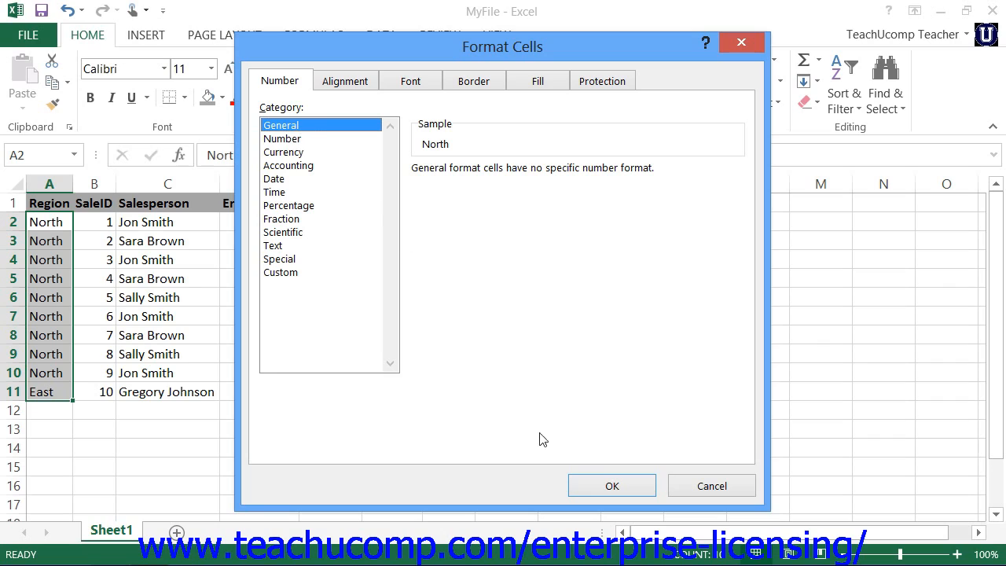
left_click(340, 86)
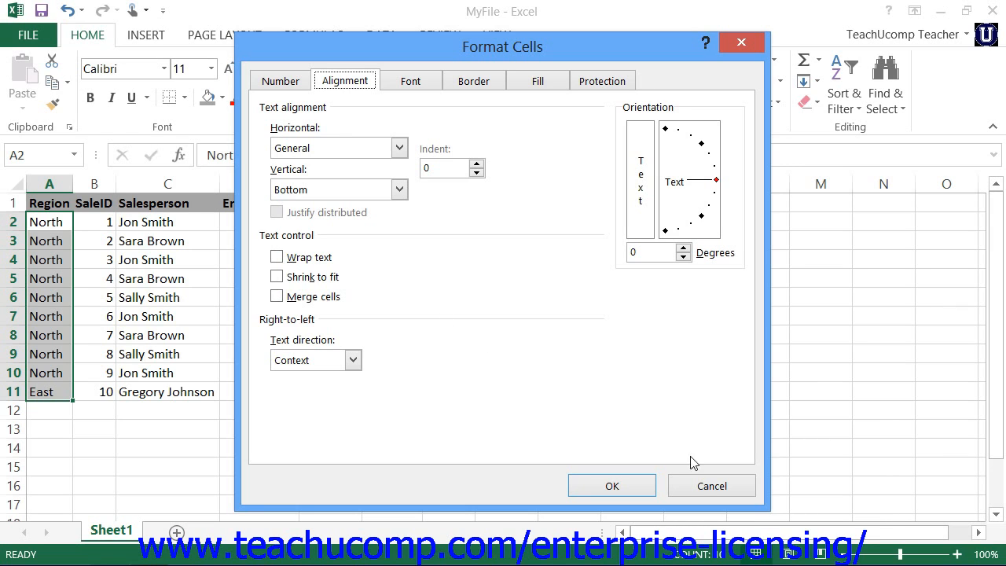
left_click(706, 488)
Merge and center the empty cells H3:I4
left_click_drag(506, 232, 558, 256)
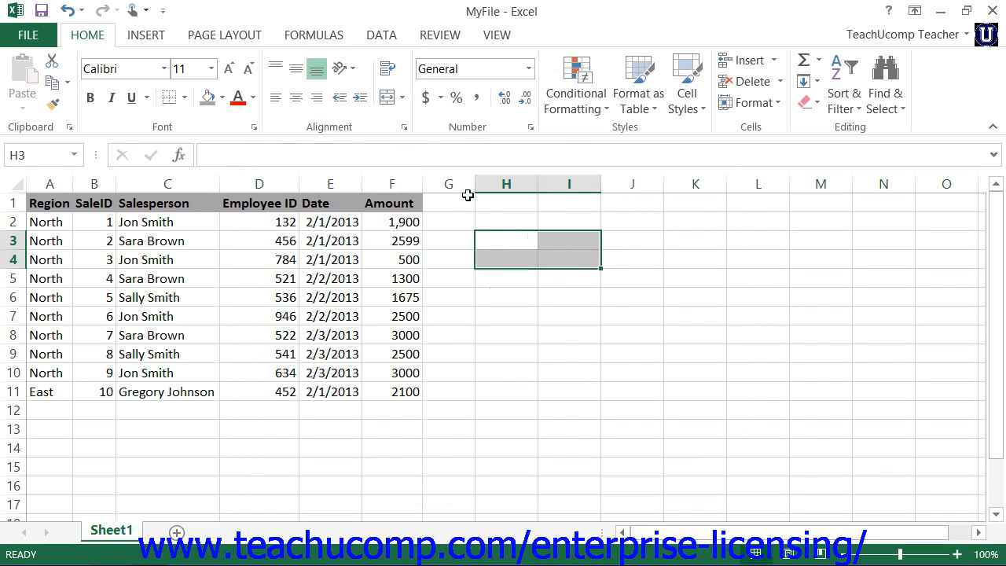
left_click(390, 98)
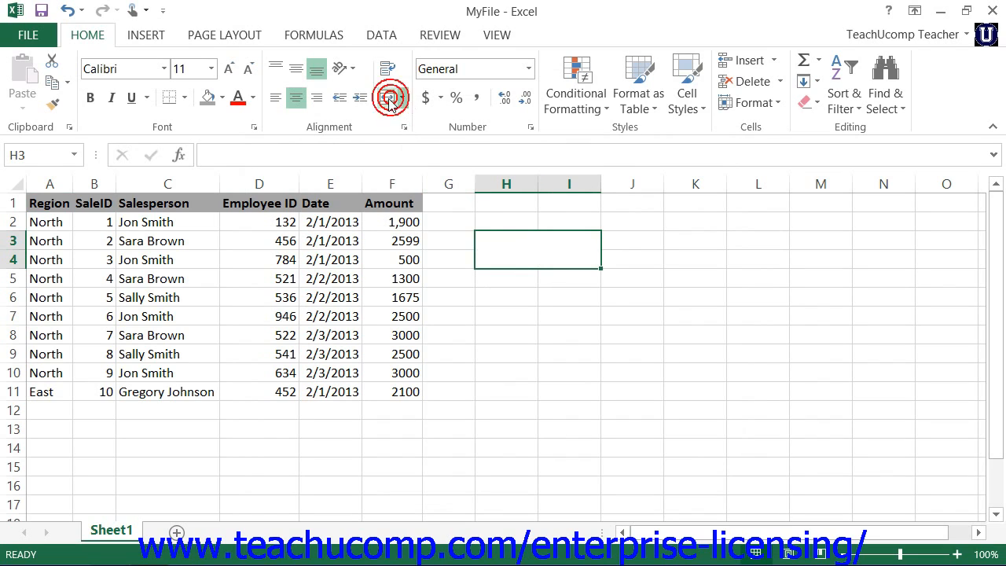
left_click(543, 340)
Turn off Merge cells for the merged block H3:I4 in its cell format settings
left_click(523, 260)
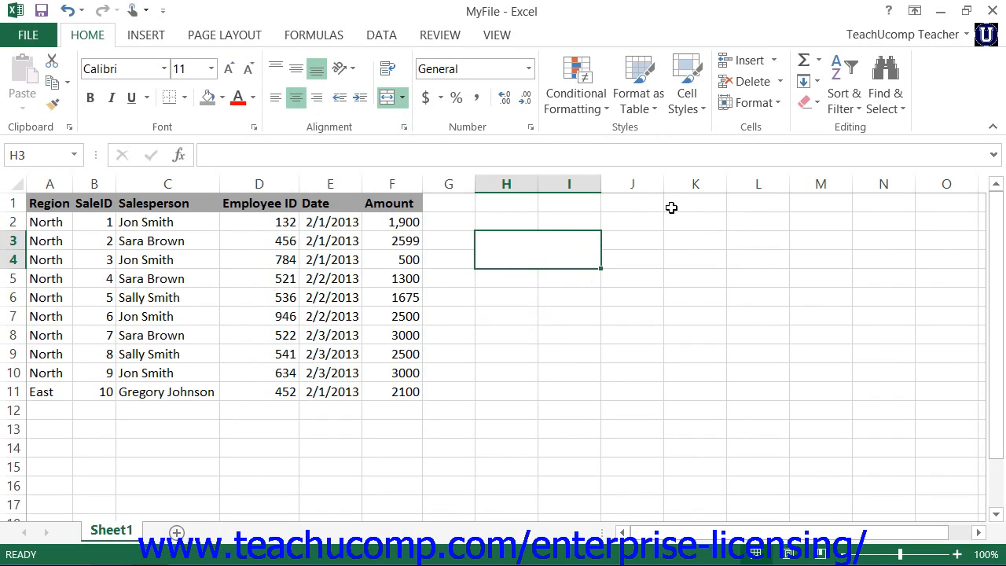
left_click(753, 103)
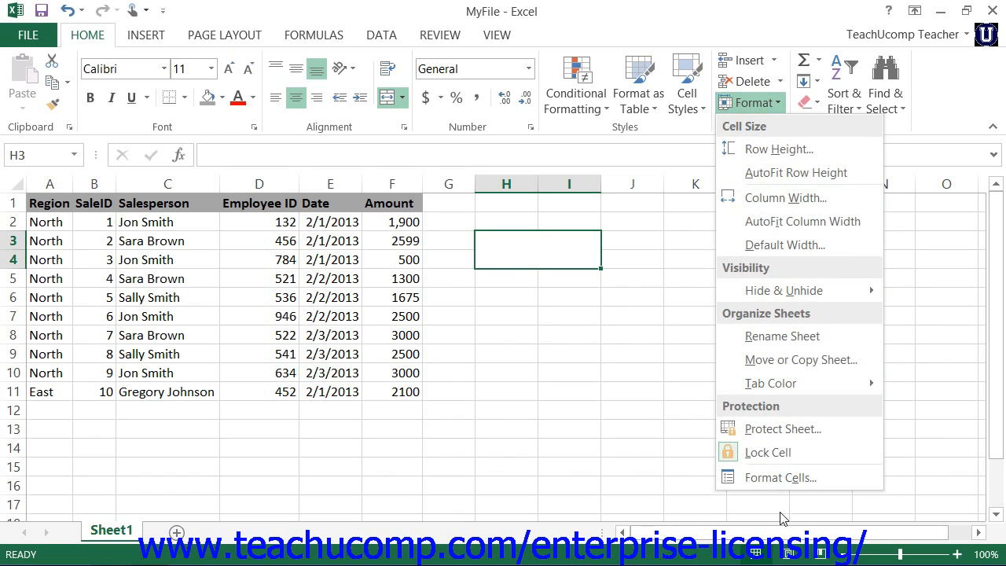
left_click(779, 478)
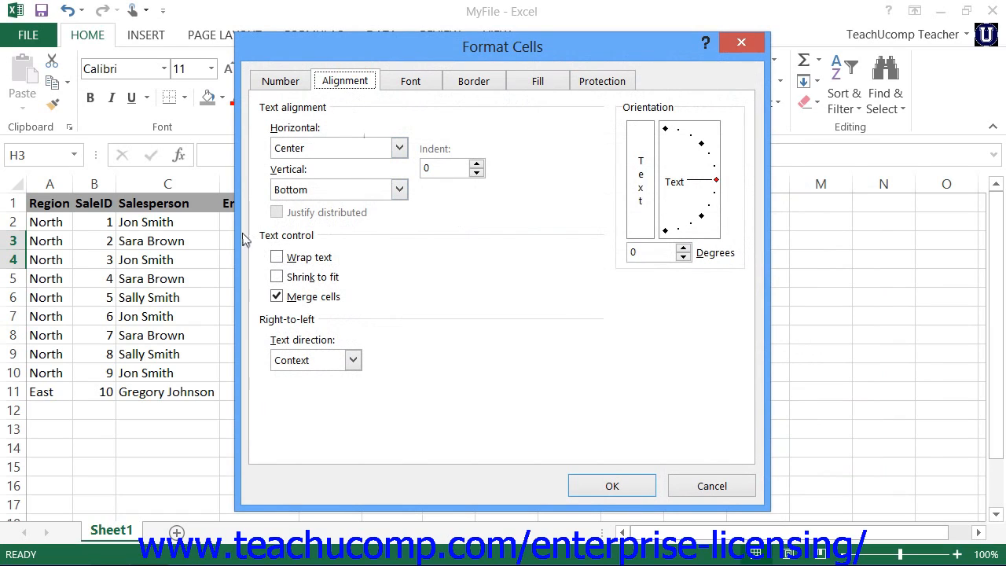
left_click(276, 297)
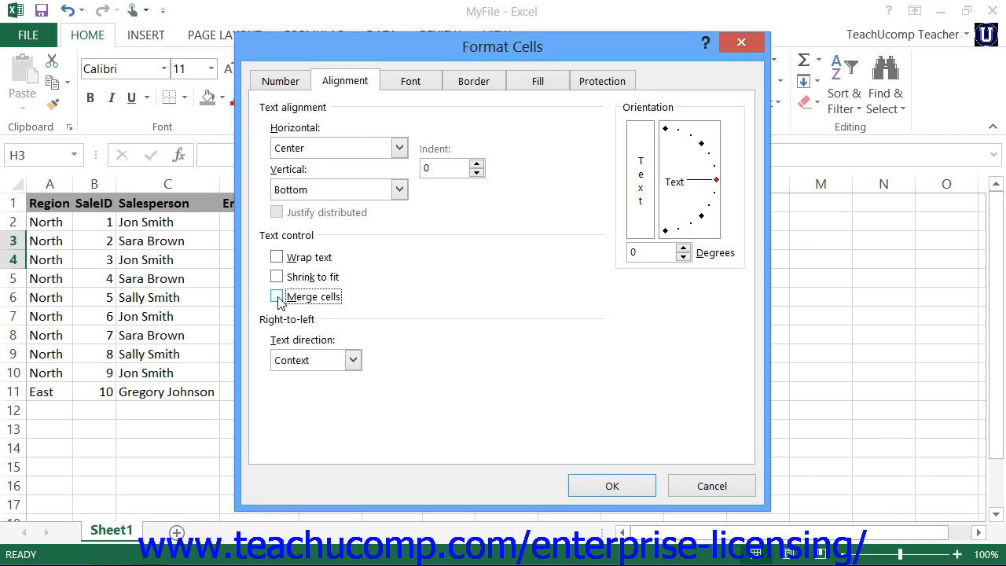
left_click(589, 487)
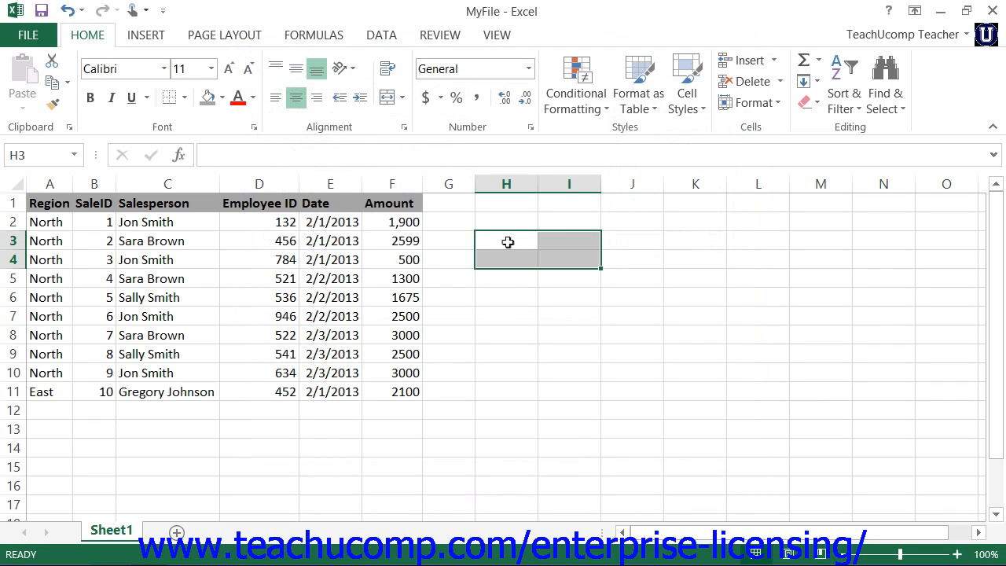
left_click(508, 242)
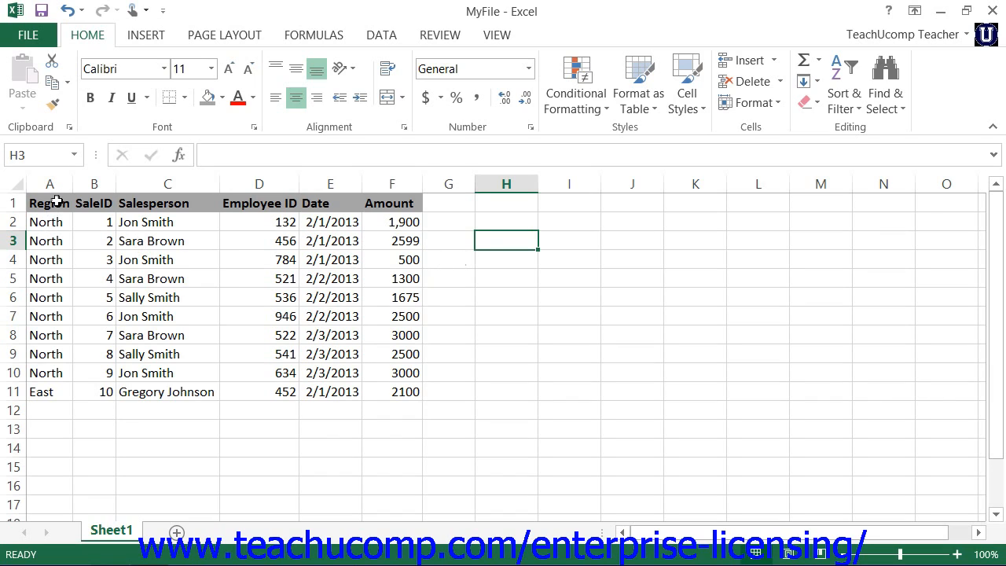
Set the text orientation of the Region entries in A2:A11 to 45 degrees in the Format Cells dialog
left_click_drag(56, 222, 70, 391)
left_click(759, 104)
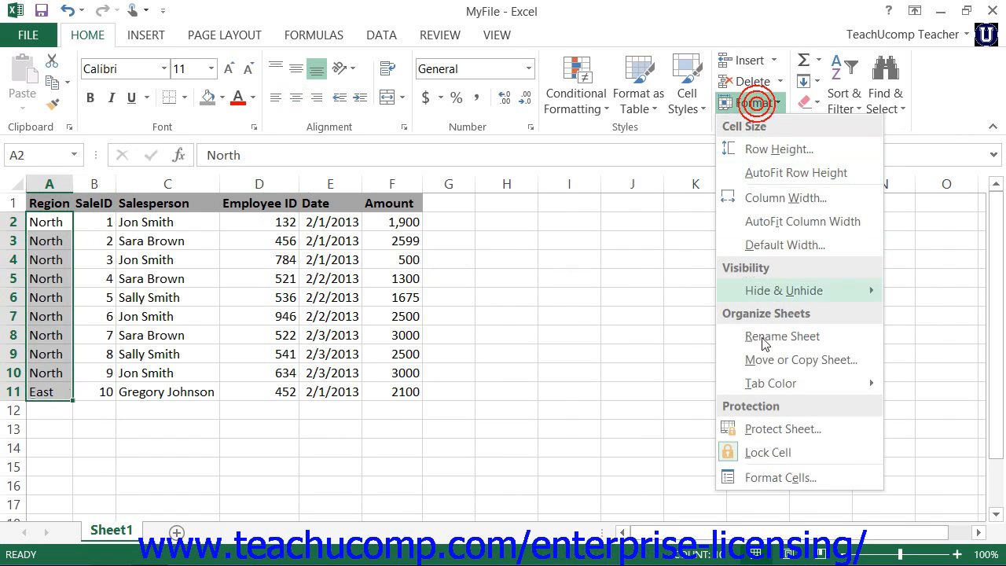
left_click(786, 477)
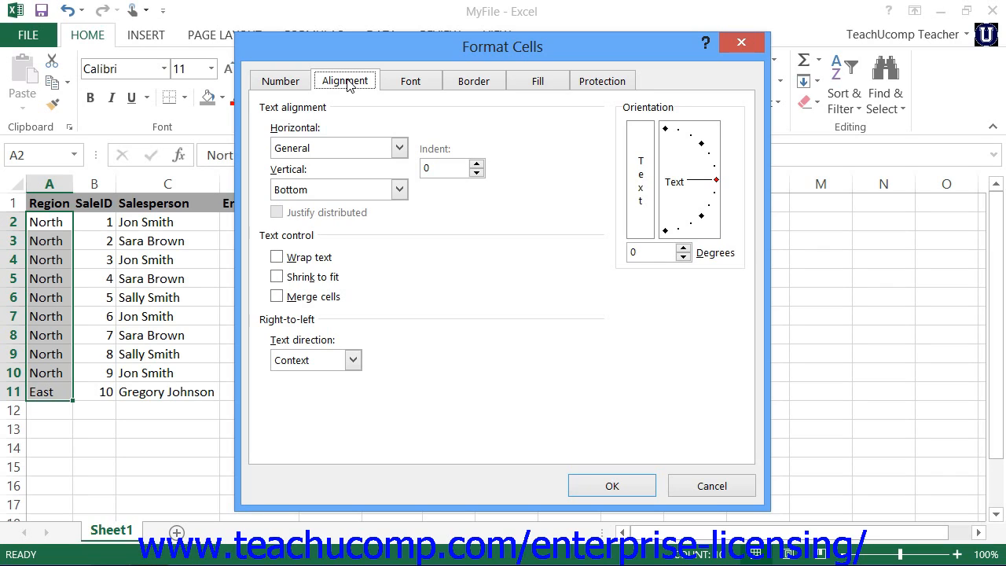
left_click(325, 334)
left_click(715, 181)
left_click_drag(715, 182, 704, 149)
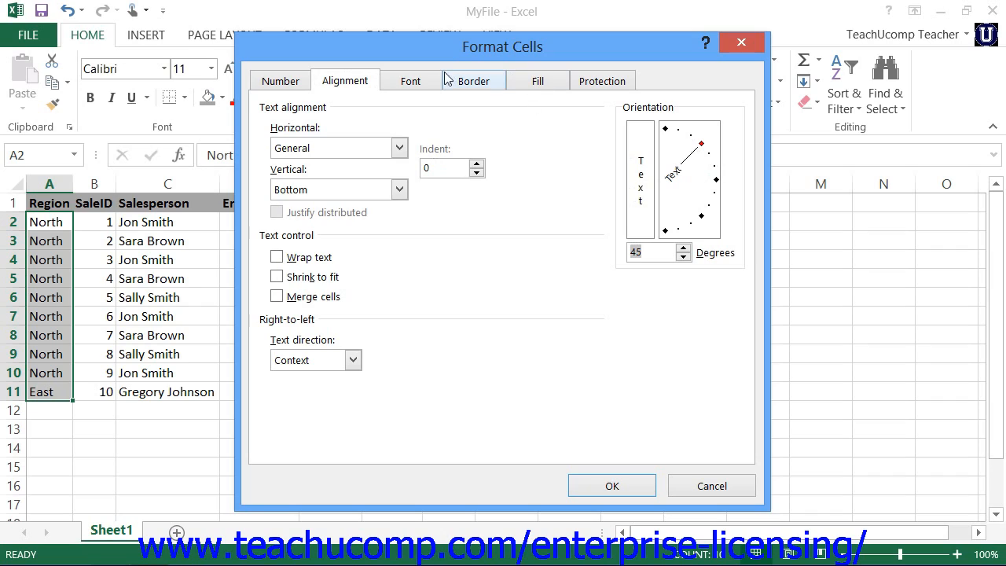
Set the font color for A2:A11 to the light blue theme color, keeping Calibri regular at size 11 with no underline
left_click(412, 92)
left_click(413, 87)
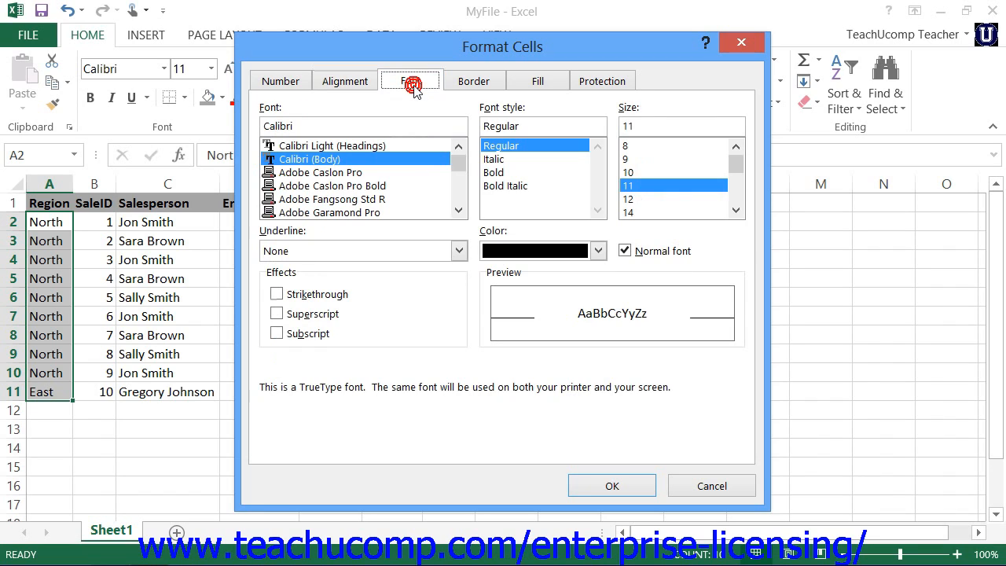
left_click(336, 160)
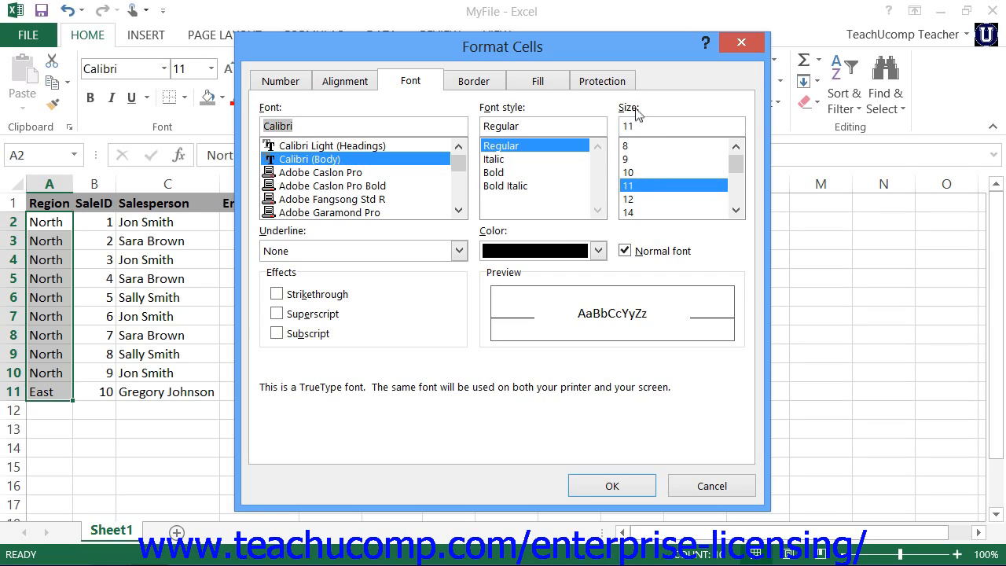
left_click(459, 251)
left_click(460, 251)
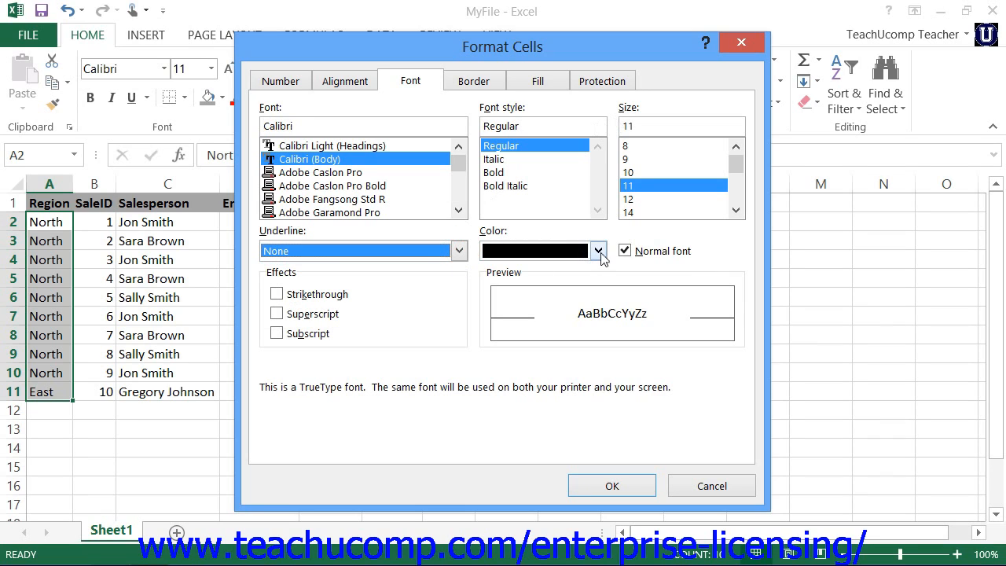
left_click(598, 251)
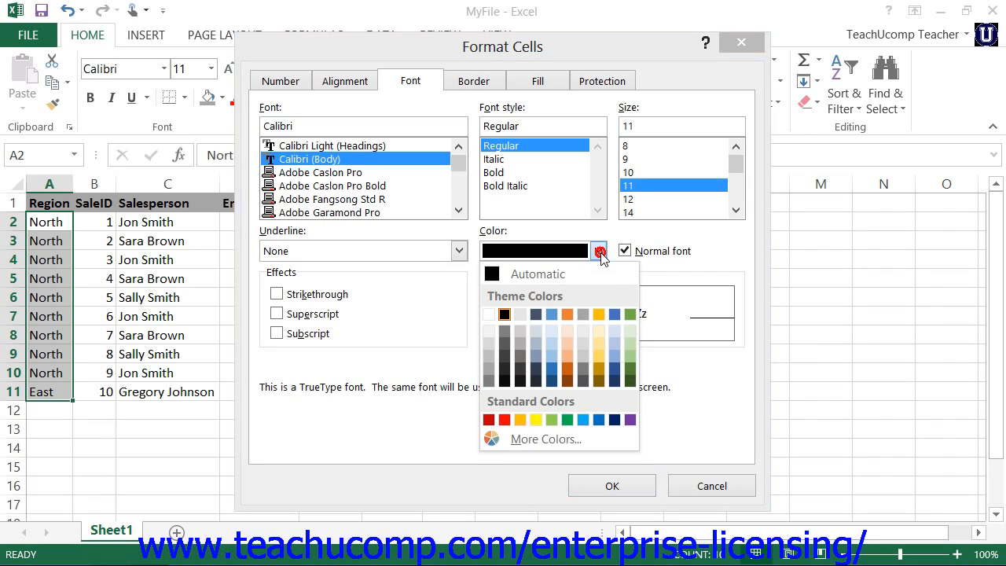
left_click(598, 251)
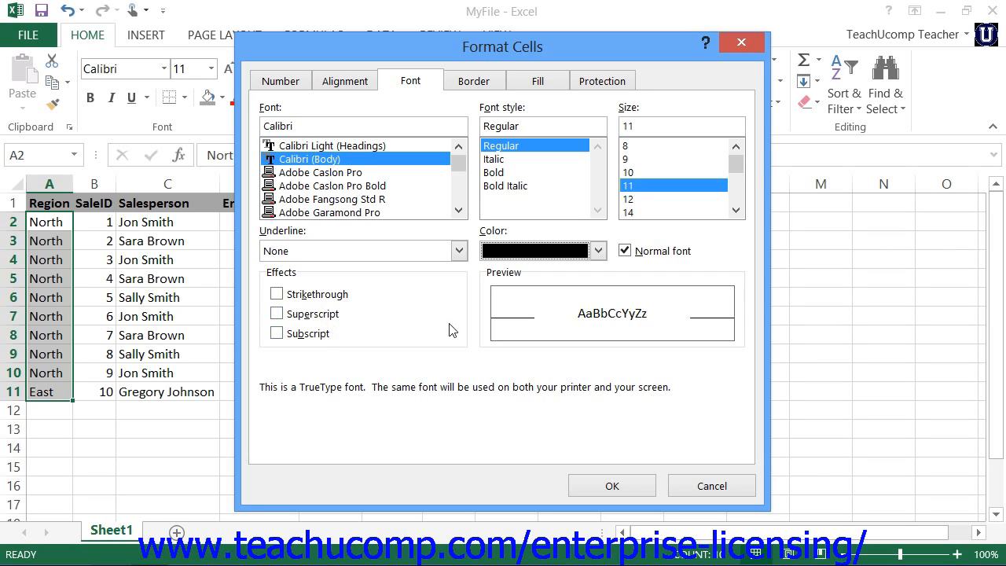
left_click(599, 250)
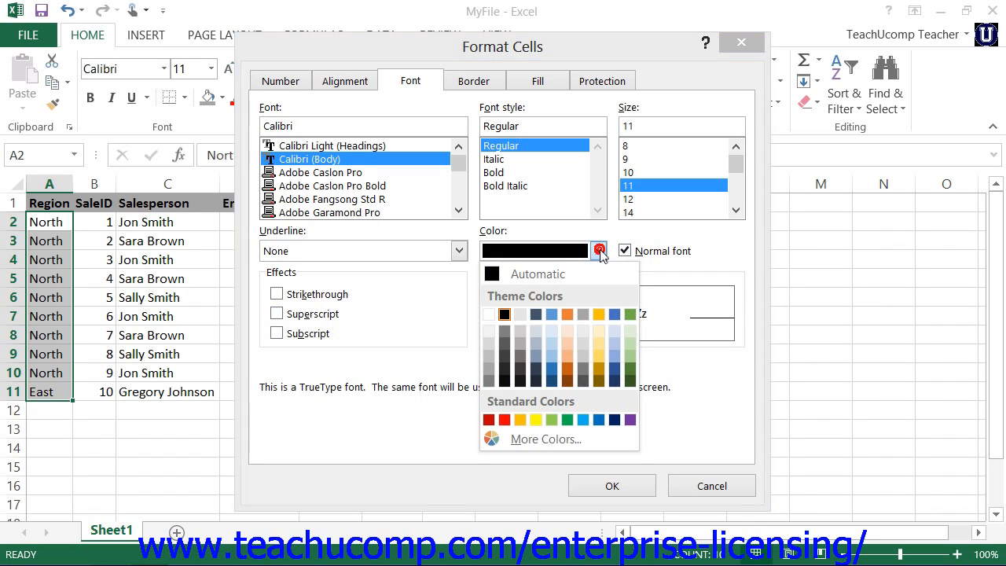
left_click(552, 315)
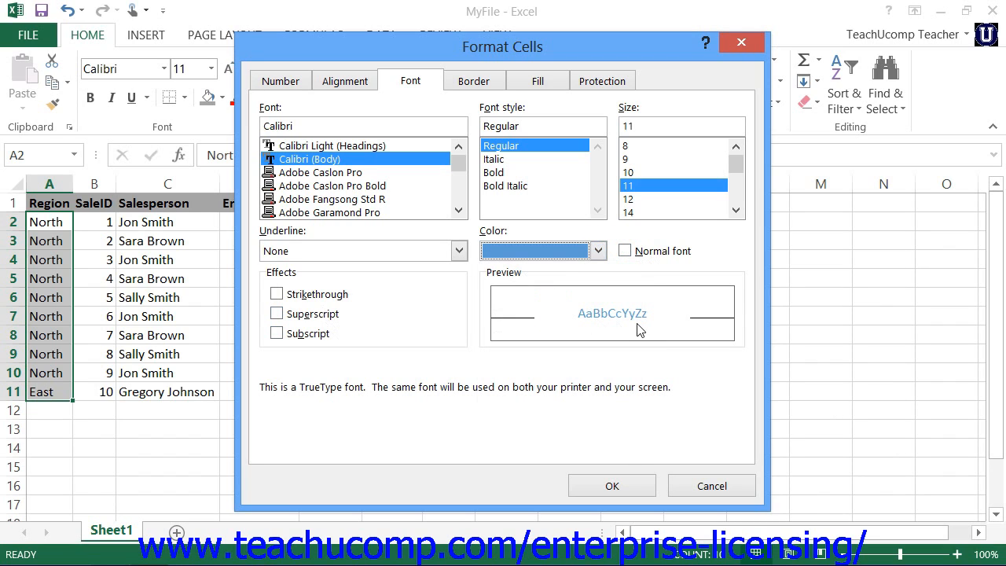
Give range A2:A11 an outline border with the double line style in the orange theme color
left_click(474, 87)
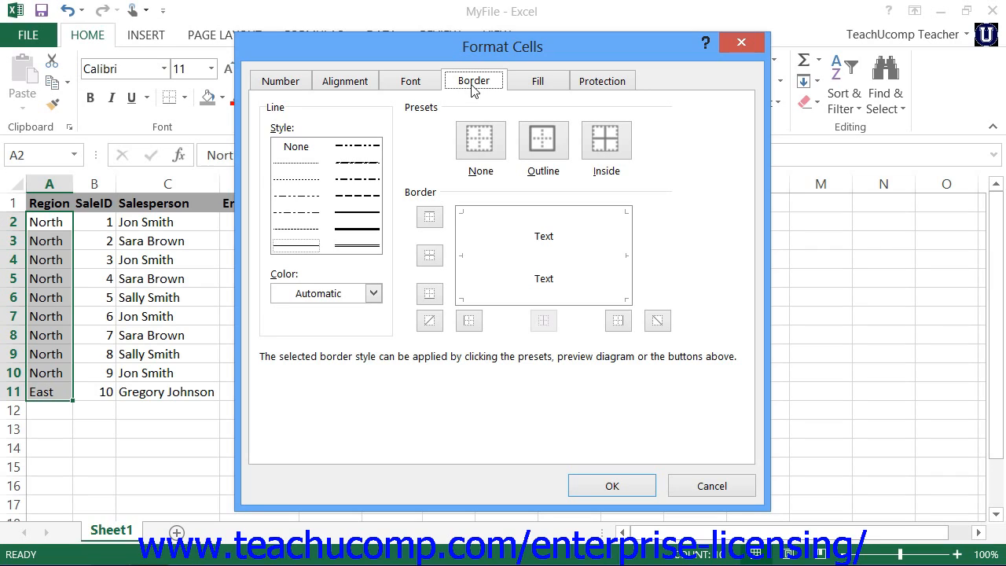
left_click(366, 245)
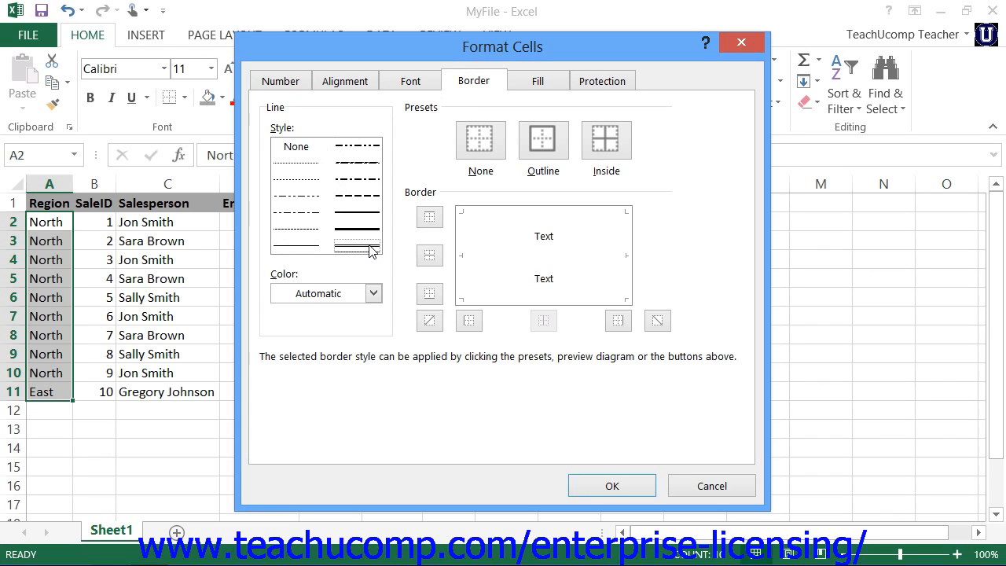
left_click(374, 293)
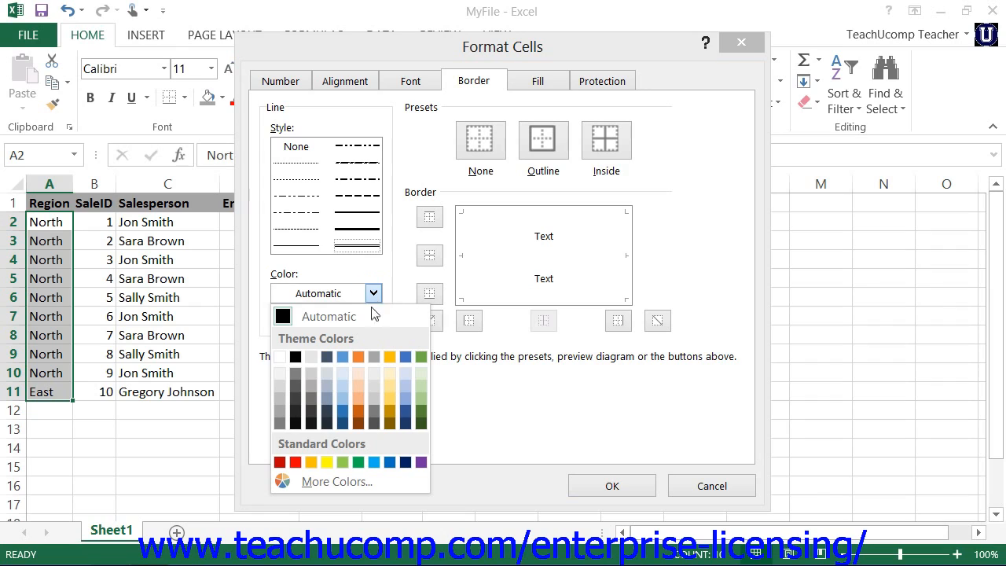
left_click(359, 356)
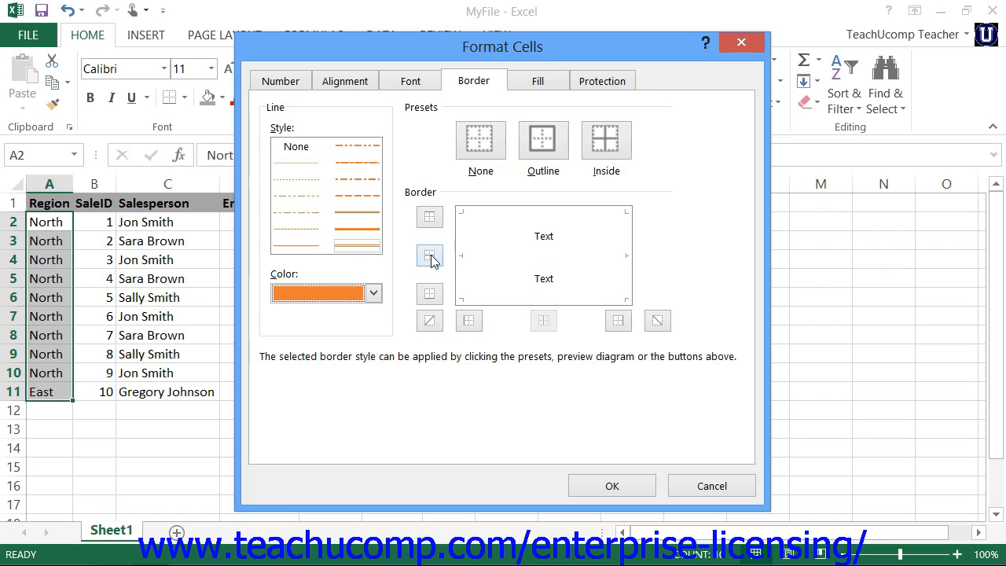
left_click(430, 217)
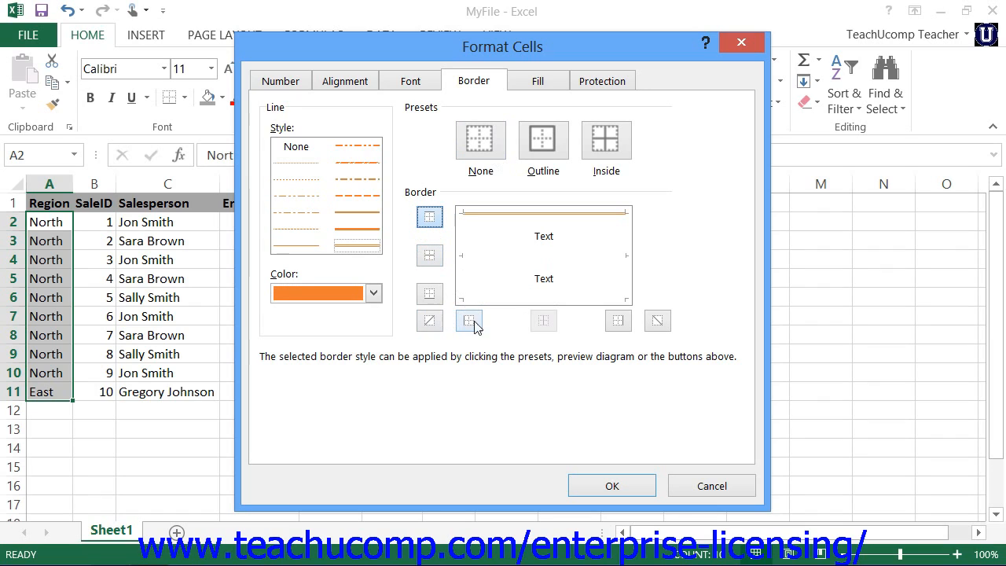
left_click(430, 295)
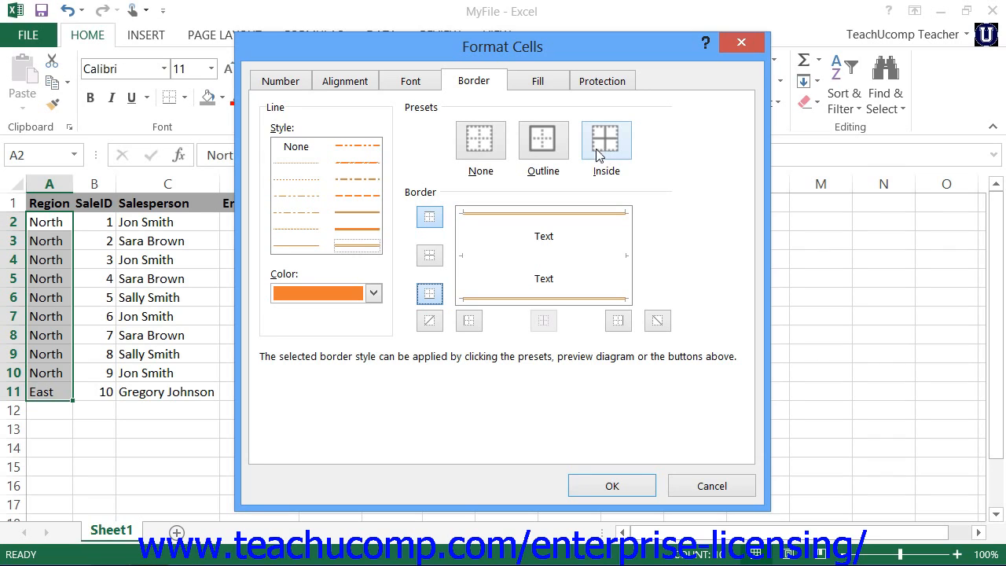
left_click(548, 152)
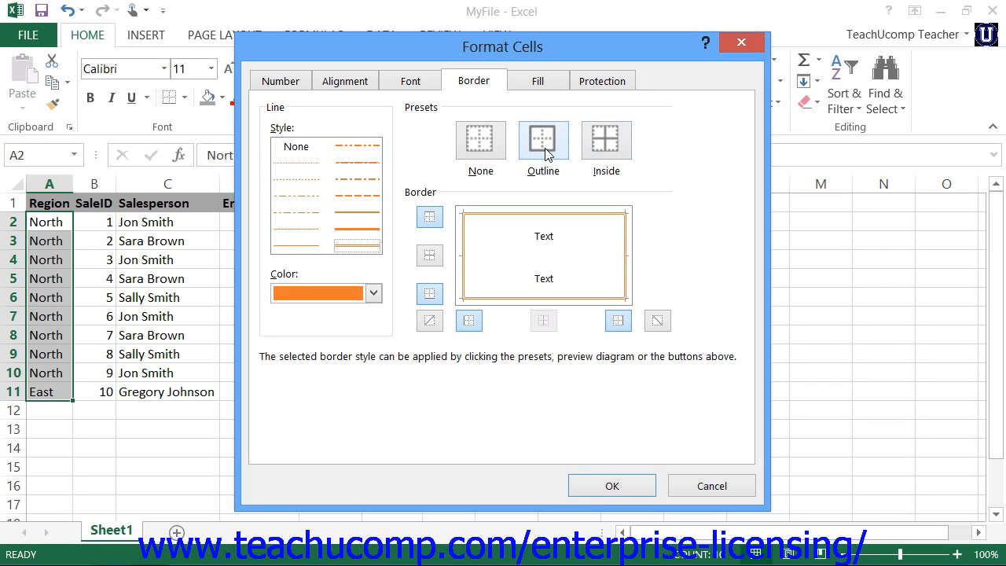
left_click(483, 161)
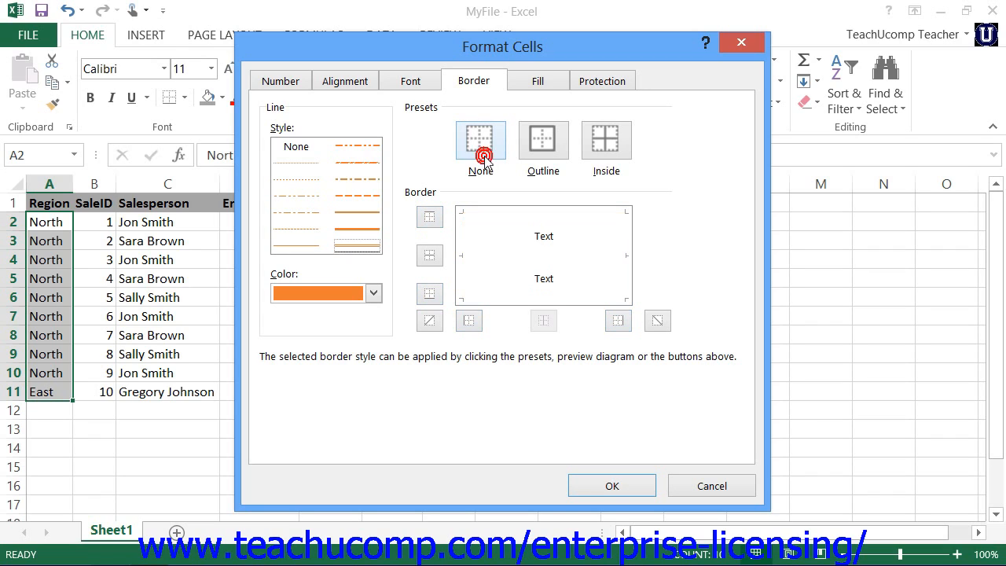
left_click(537, 158)
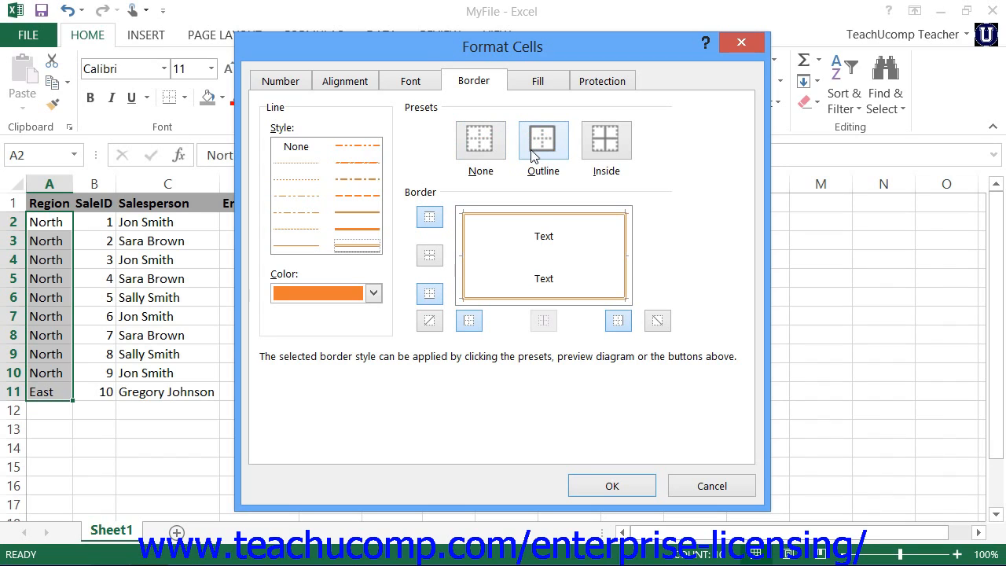
Choose the gold theme color as the background fill for A2:A11
left_click(534, 84)
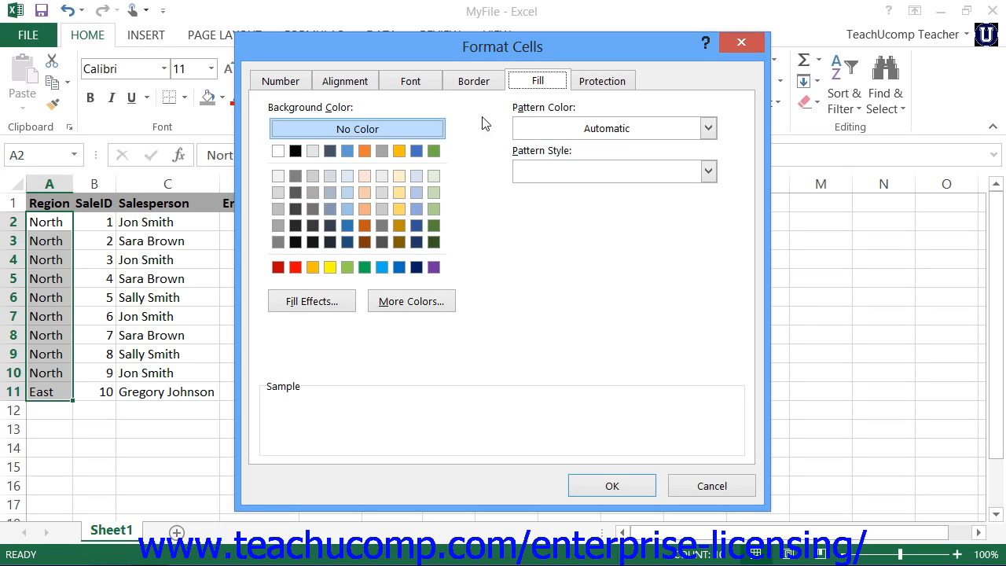
left_click(399, 152)
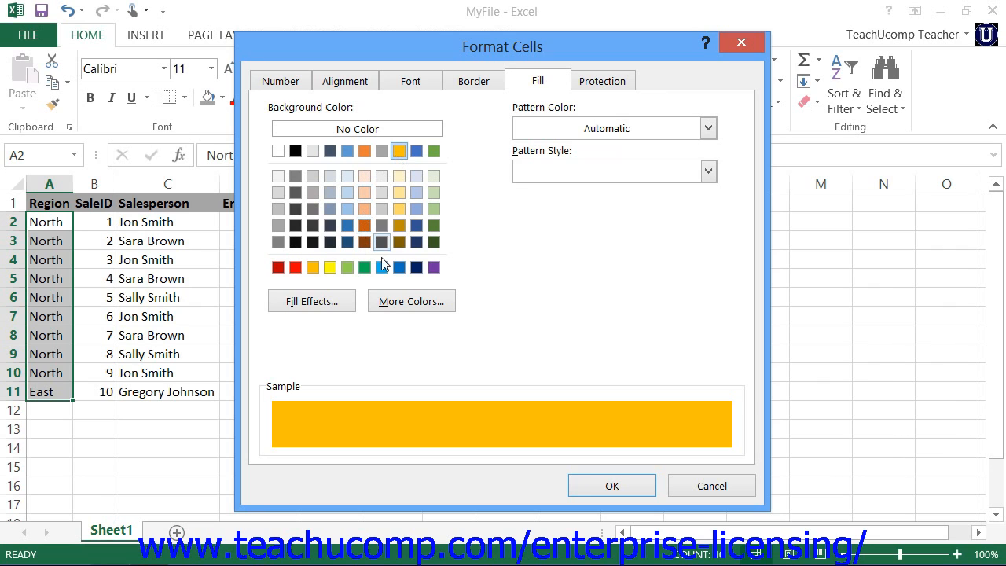
Lighten the background fill for A2:A11 to the custom RGB color 255, 221, 113
left_click(402, 303)
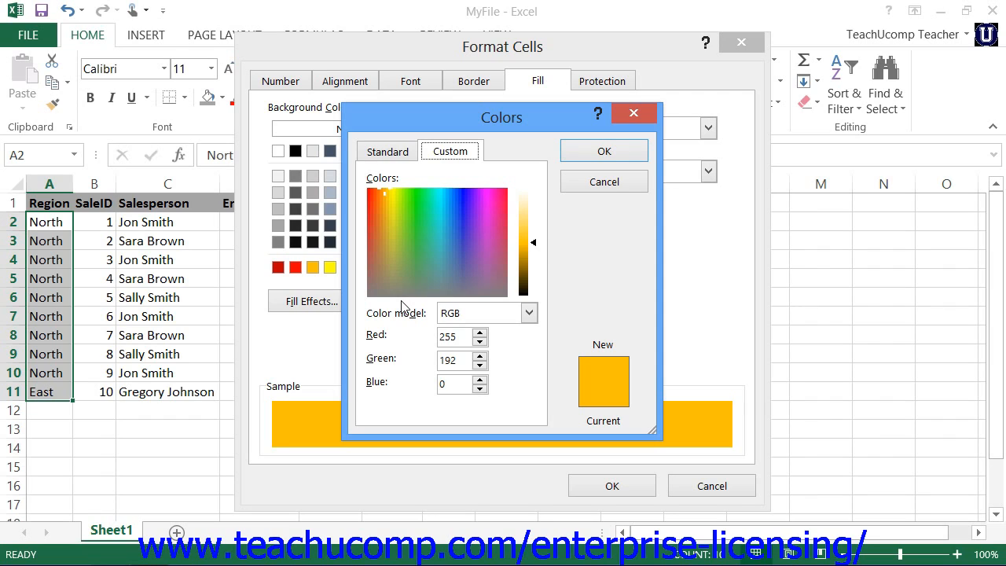
left_click(397, 151)
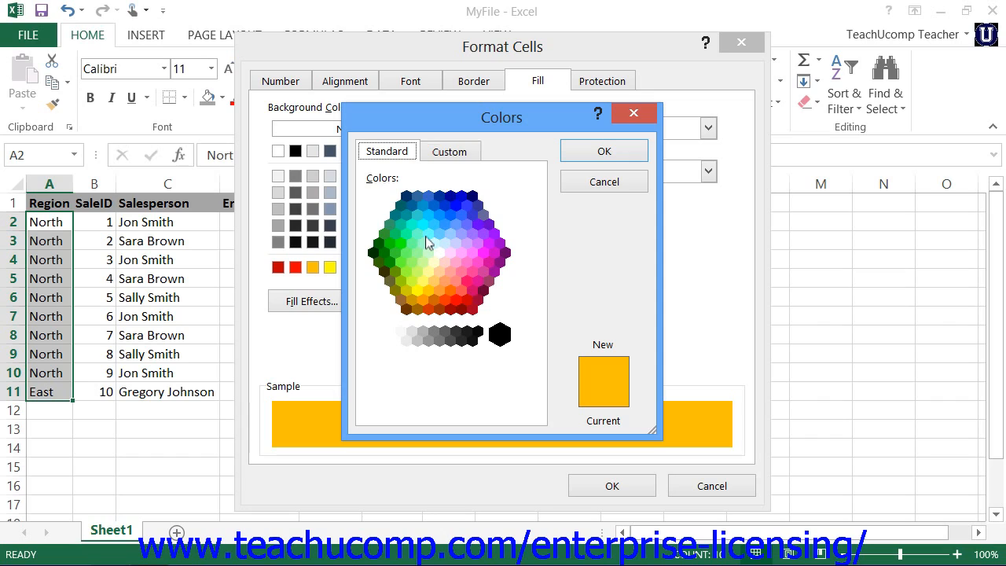
left_click(442, 154)
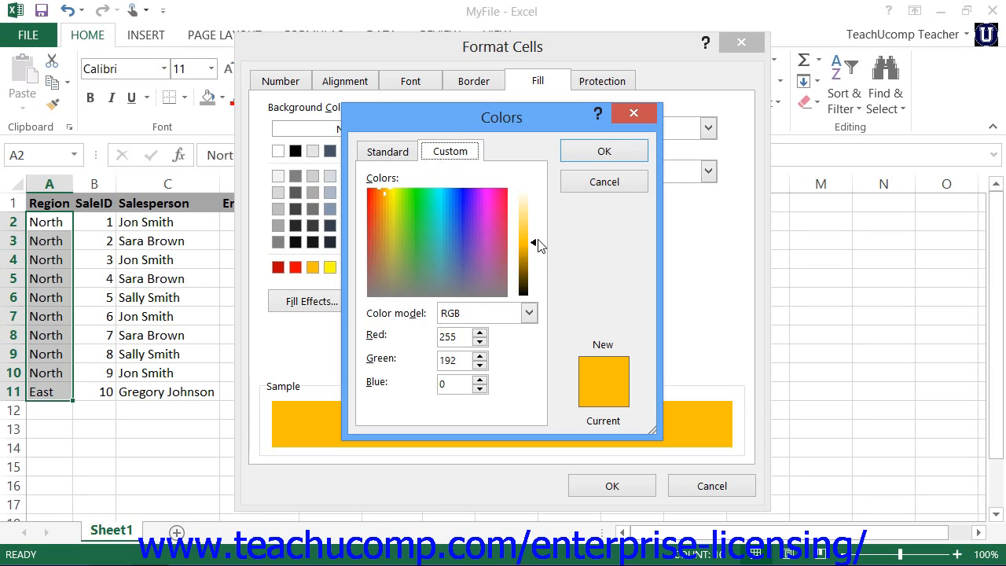
left_click_drag(537, 243, 533, 226)
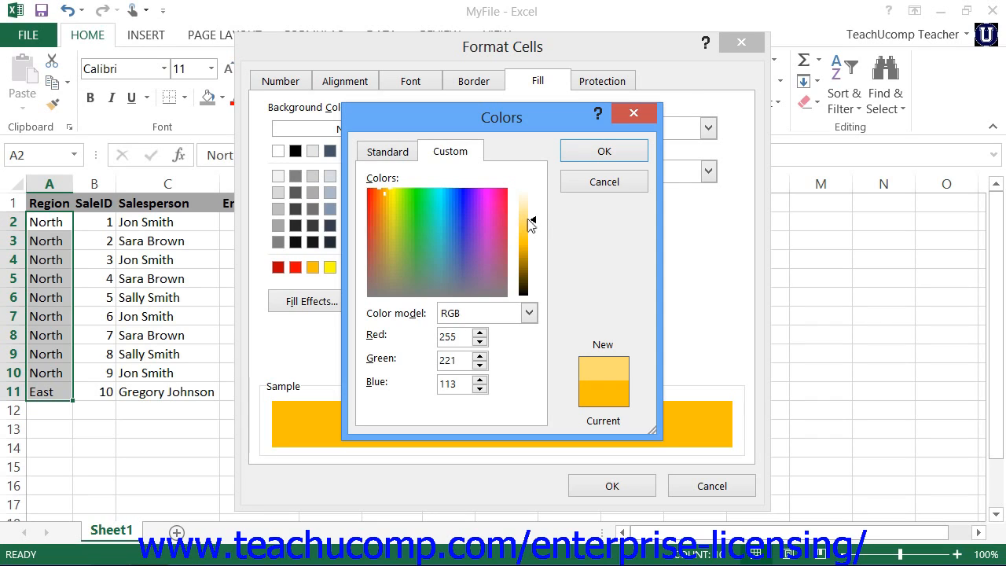
left_click(610, 158)
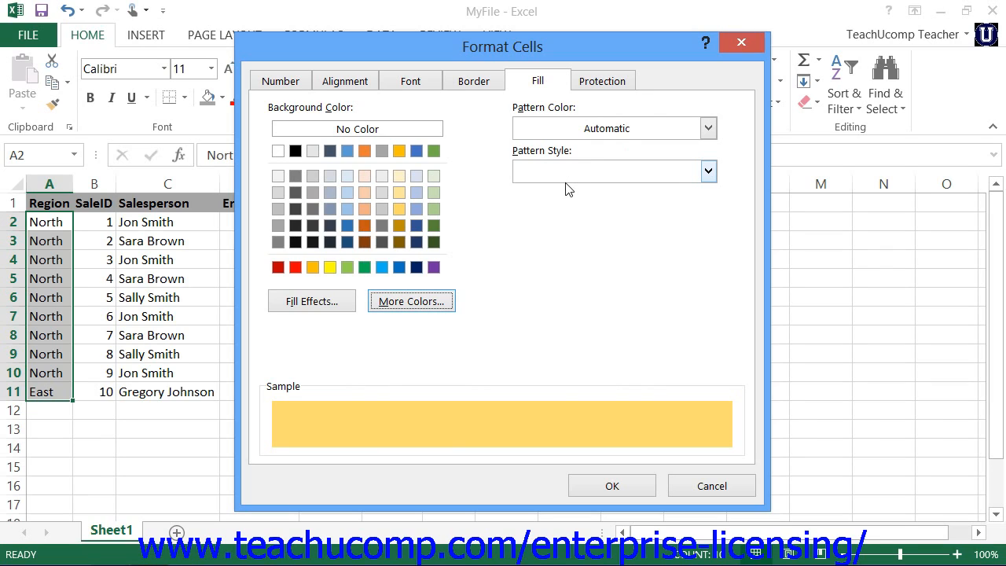
Set up a two-color gradient fill for A2:A11 with orange as Color 1 and gold as Color 2
left_click(322, 303)
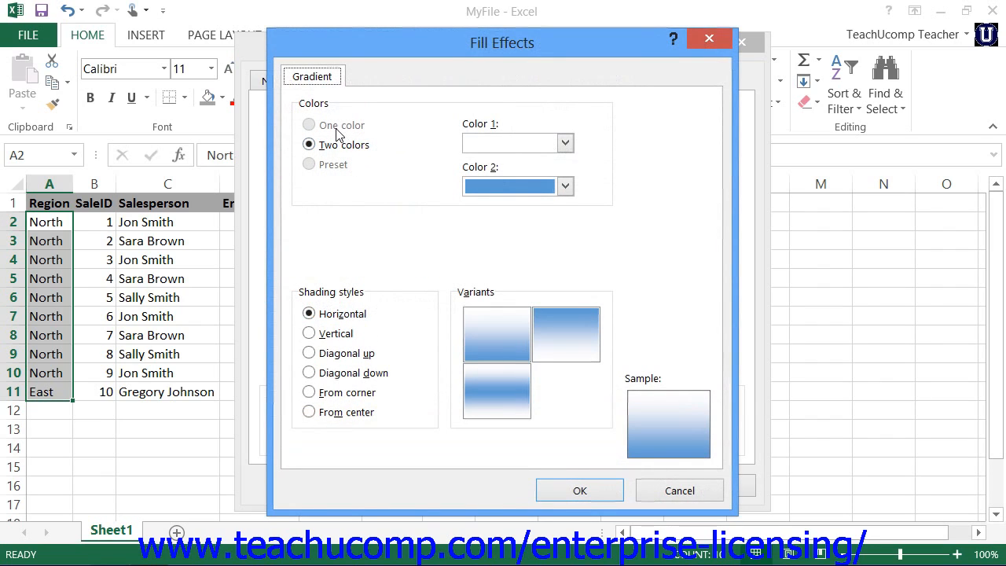
left_click(566, 143)
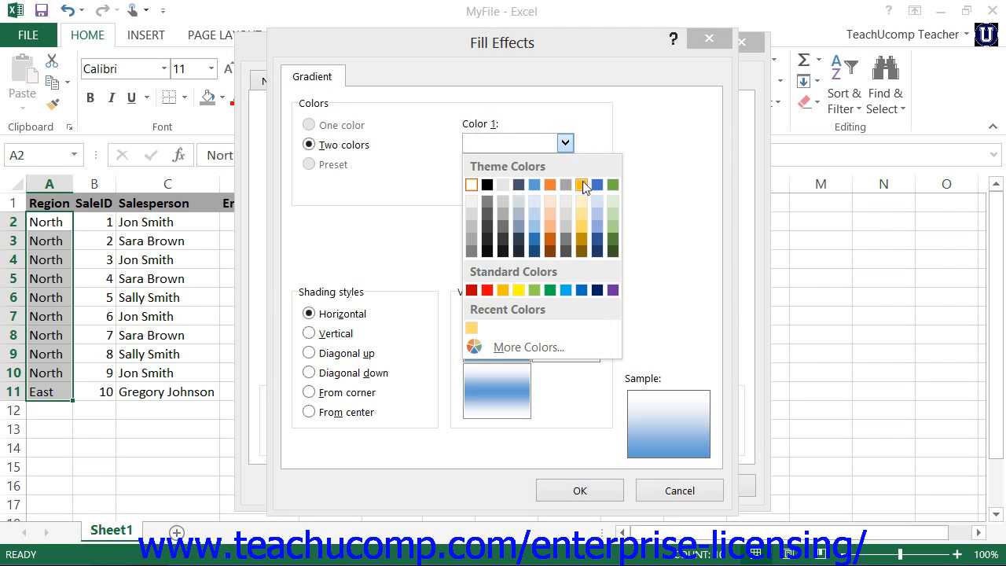
left_click(549, 185)
left_click(564, 186)
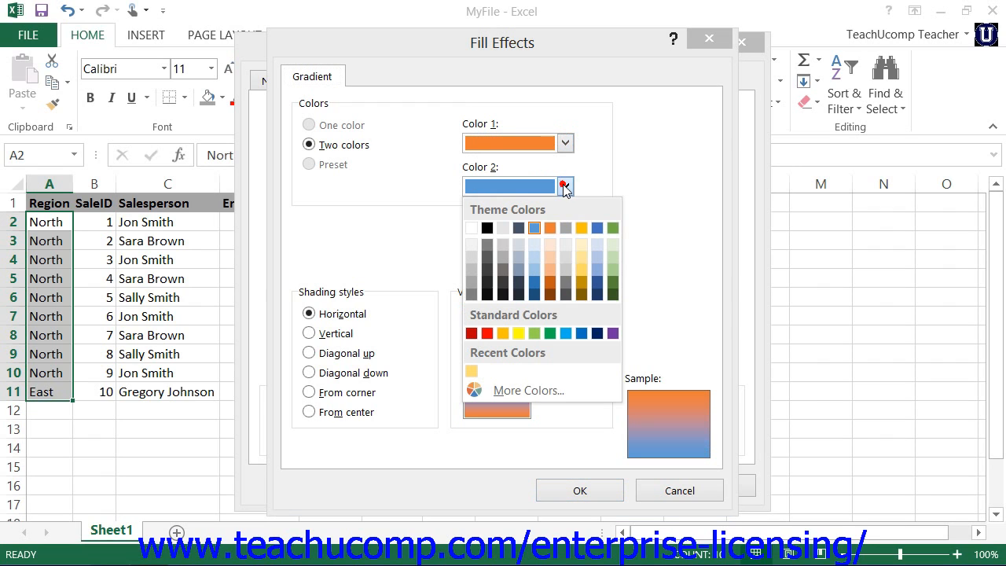
left_click(581, 227)
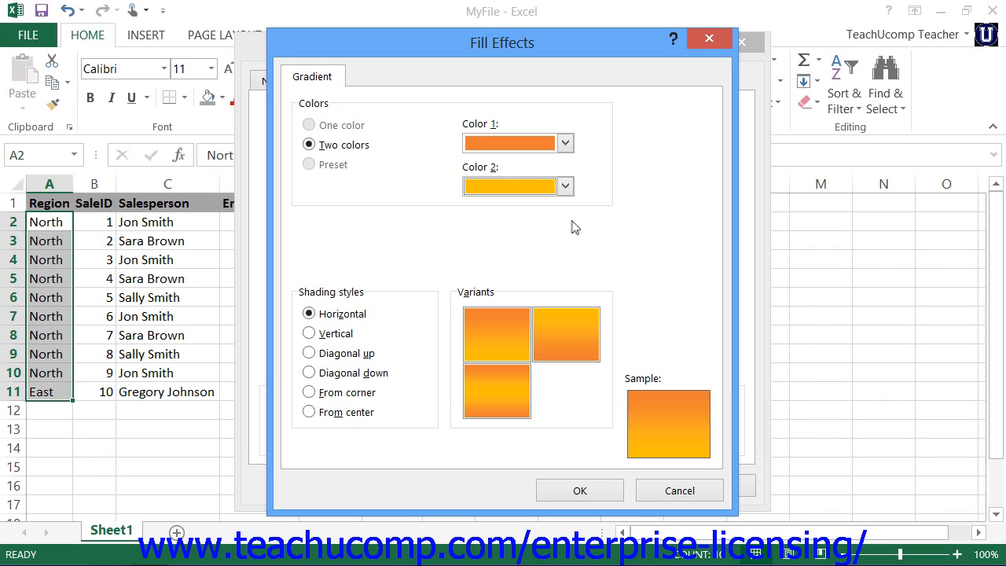
Give the gradient the Diagonal up shading style, using the variant with gold through the middle and orange at opposite corners
left_click(311, 414)
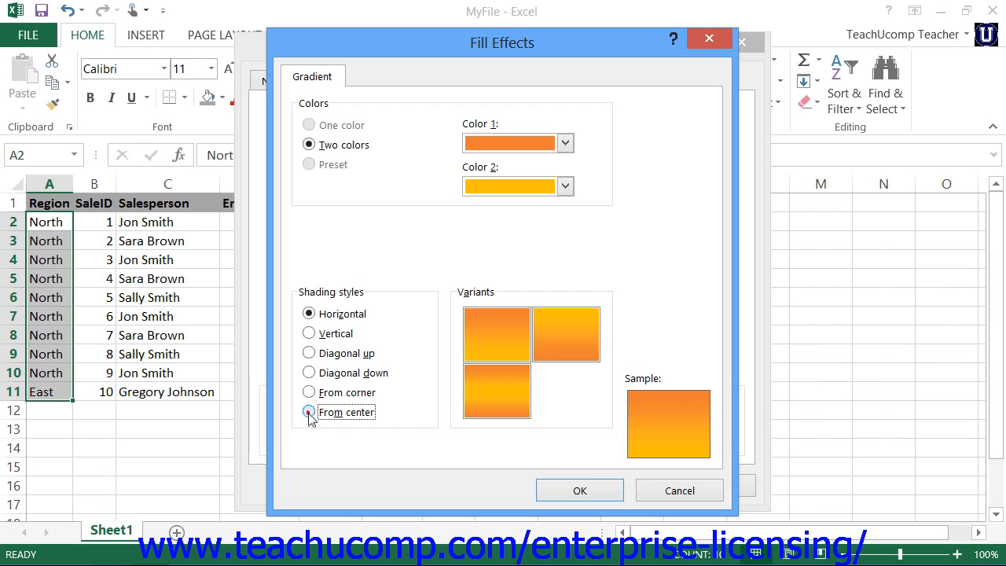
left_click(309, 353)
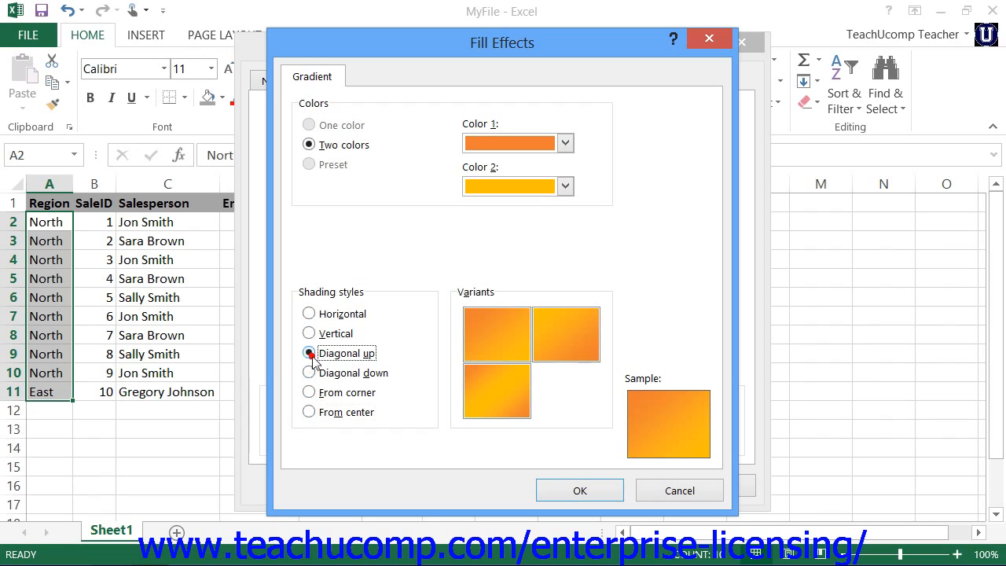
left_click(498, 395)
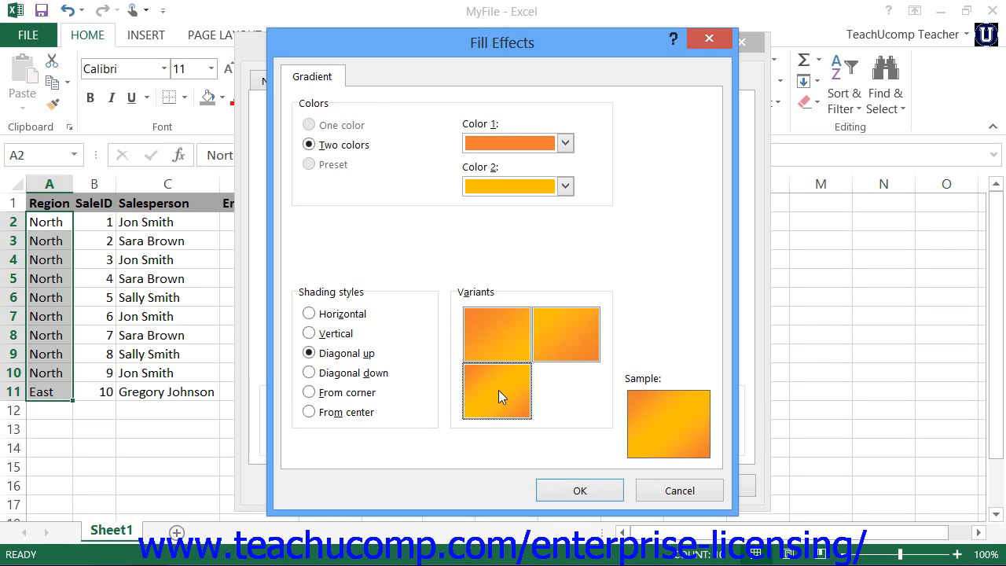
left_click(563, 494)
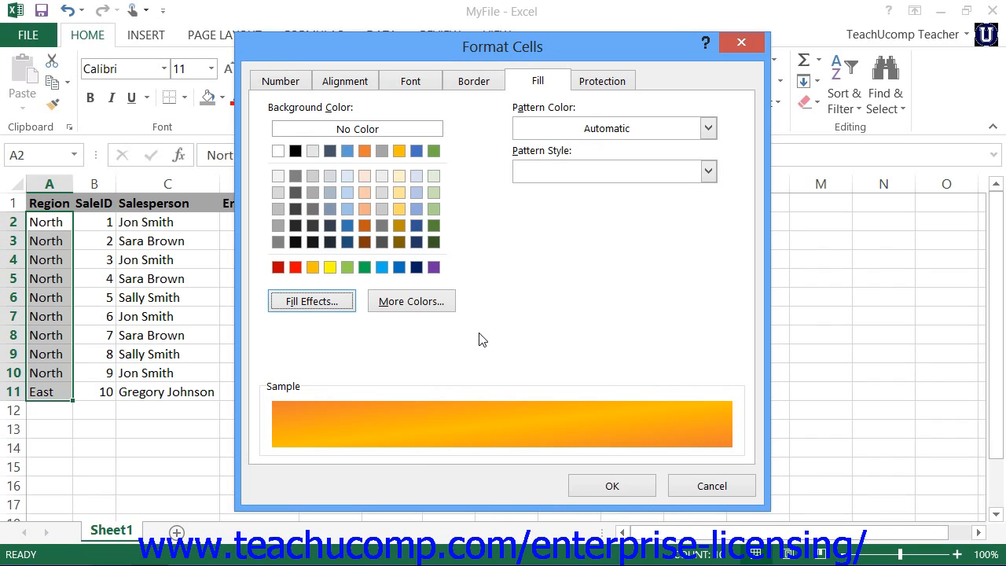
Review the pattern color and pattern style choices, apply the cell formatting to A2:A11 and select cell C2
left_click(709, 129)
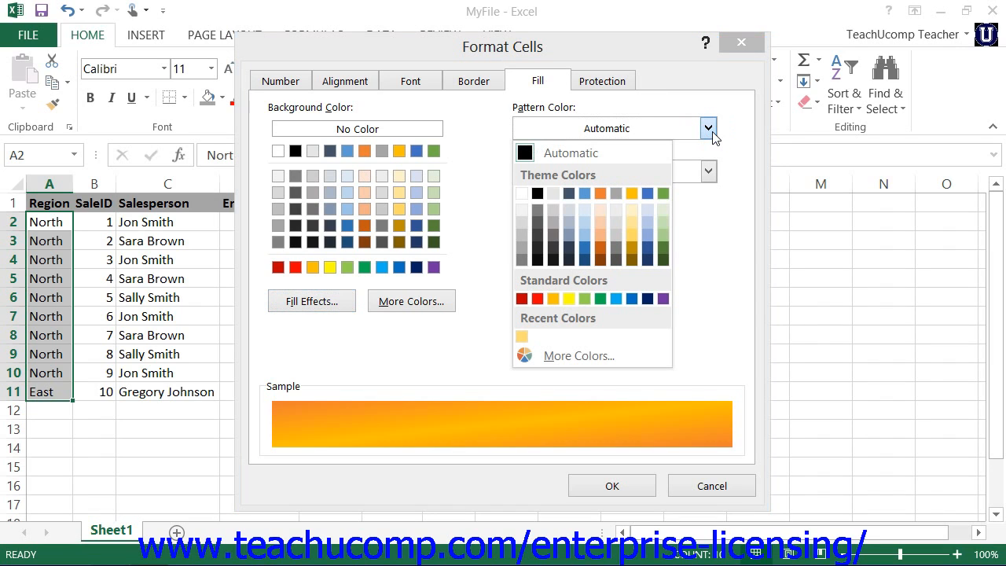
left_click(711, 132)
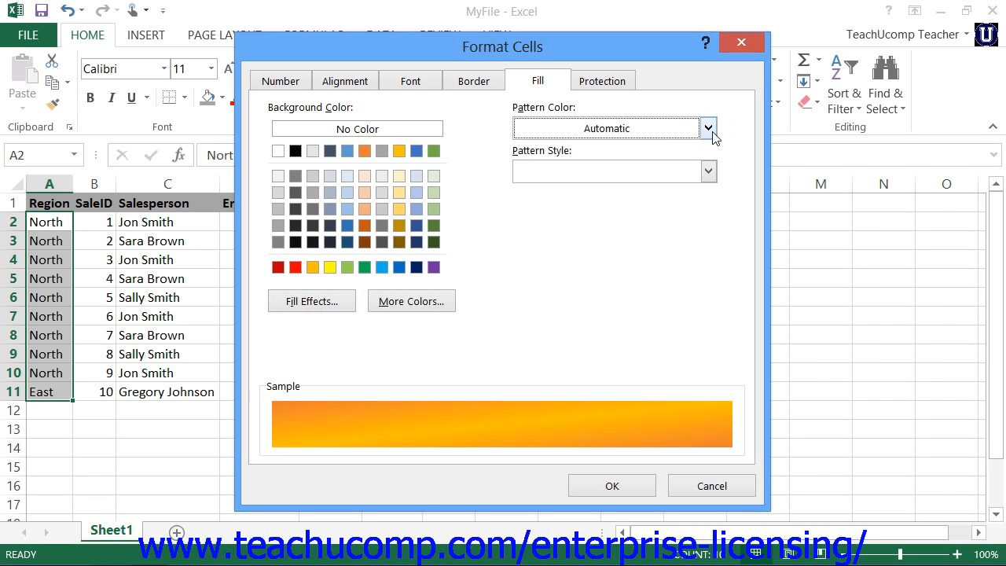
left_click(707, 174)
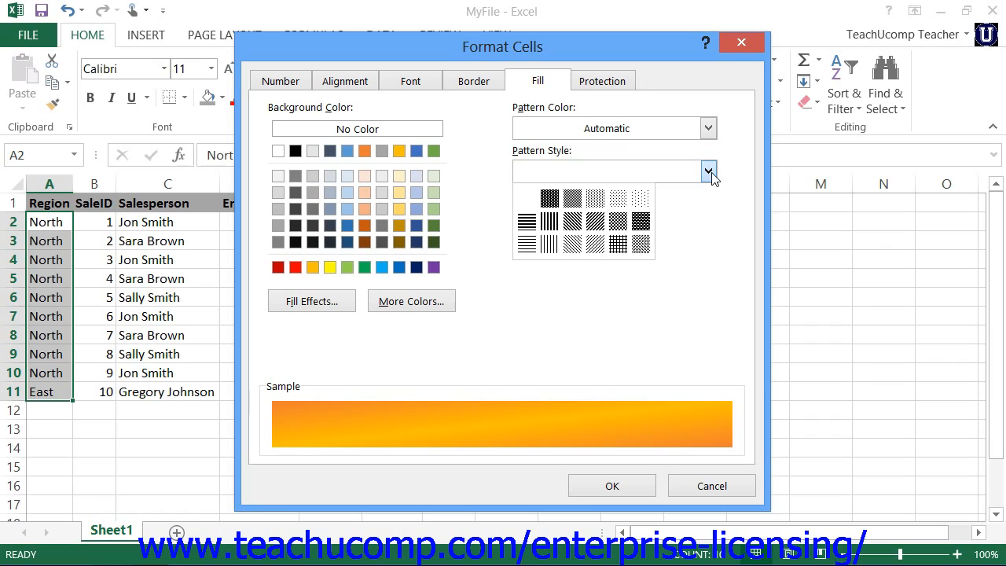
left_click(721, 174)
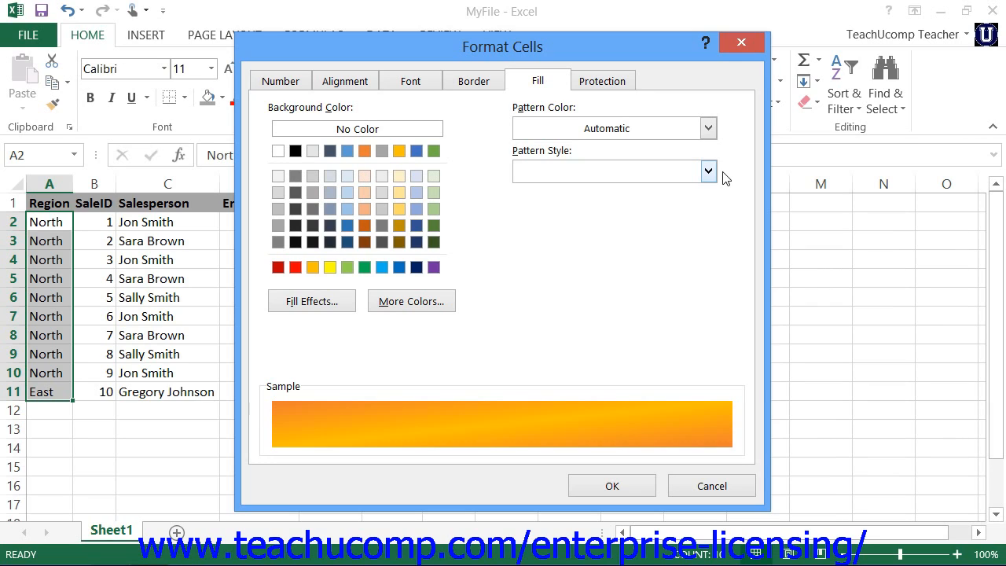
left_click(611, 485)
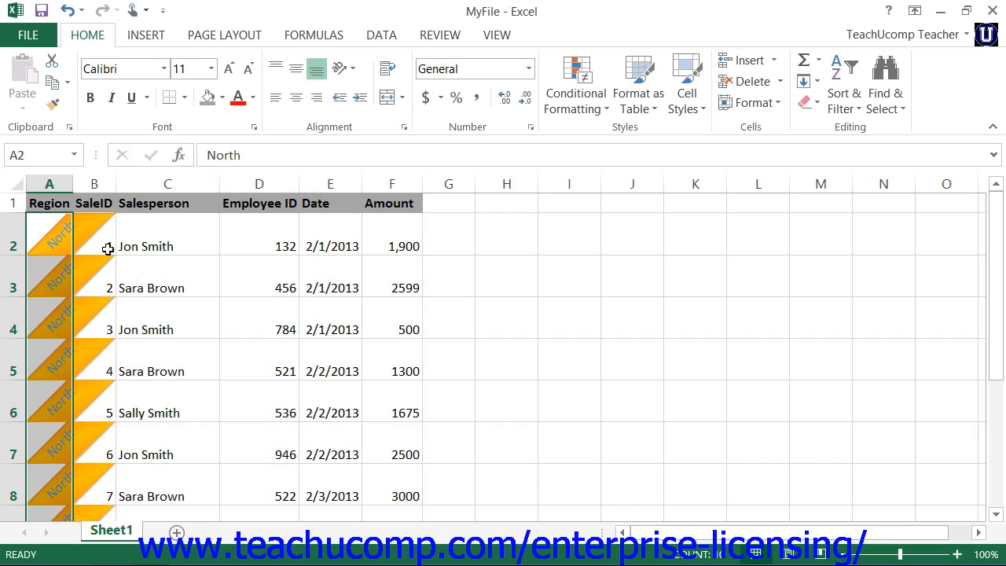
left_click(135, 245)
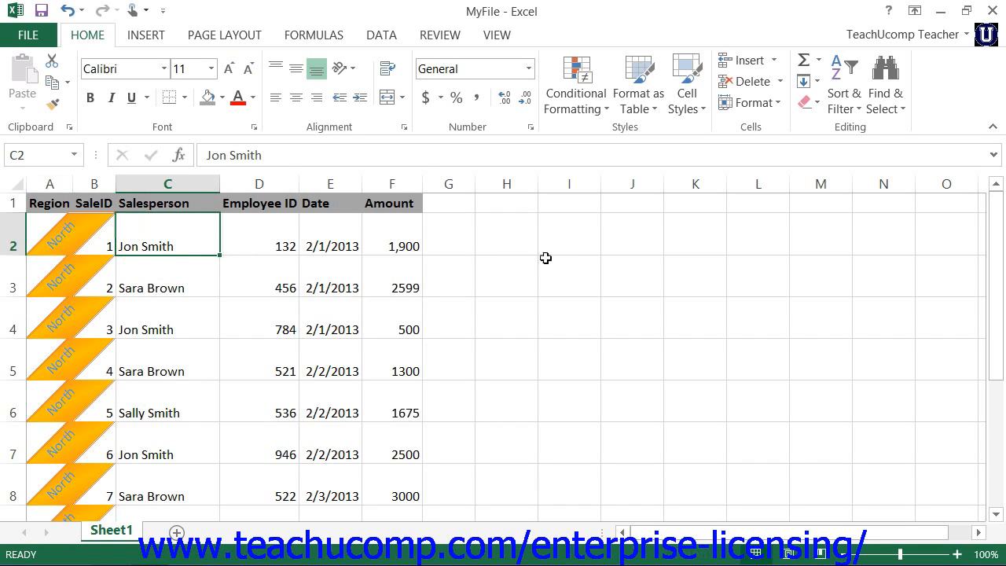